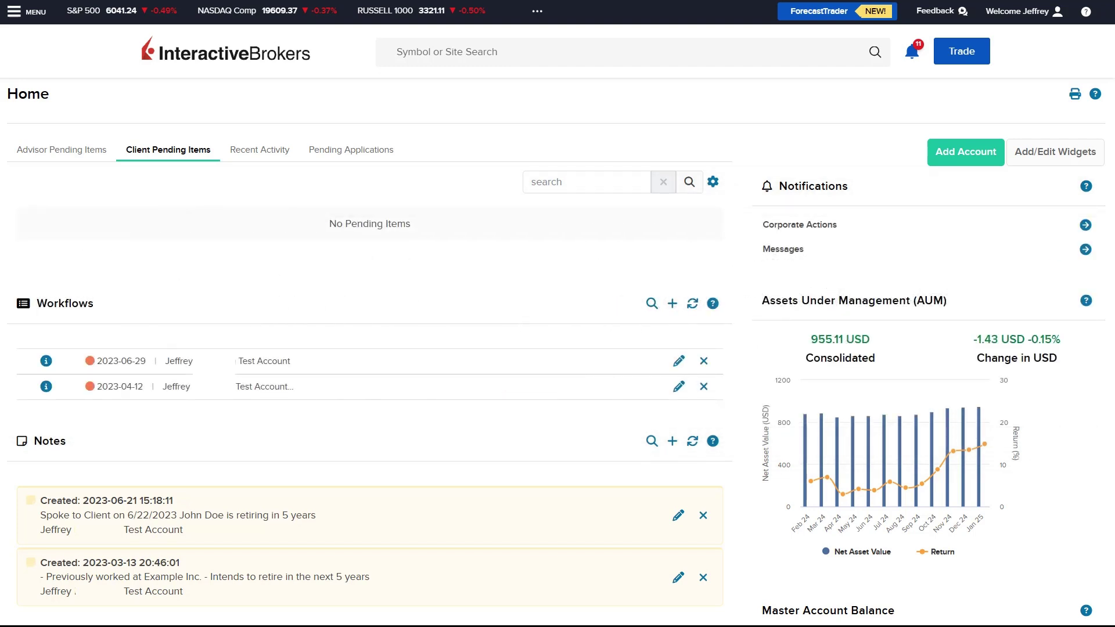
Go to Trade > Recurring Investments to see the active 25 USD monthly AAPL plan
click(14, 11)
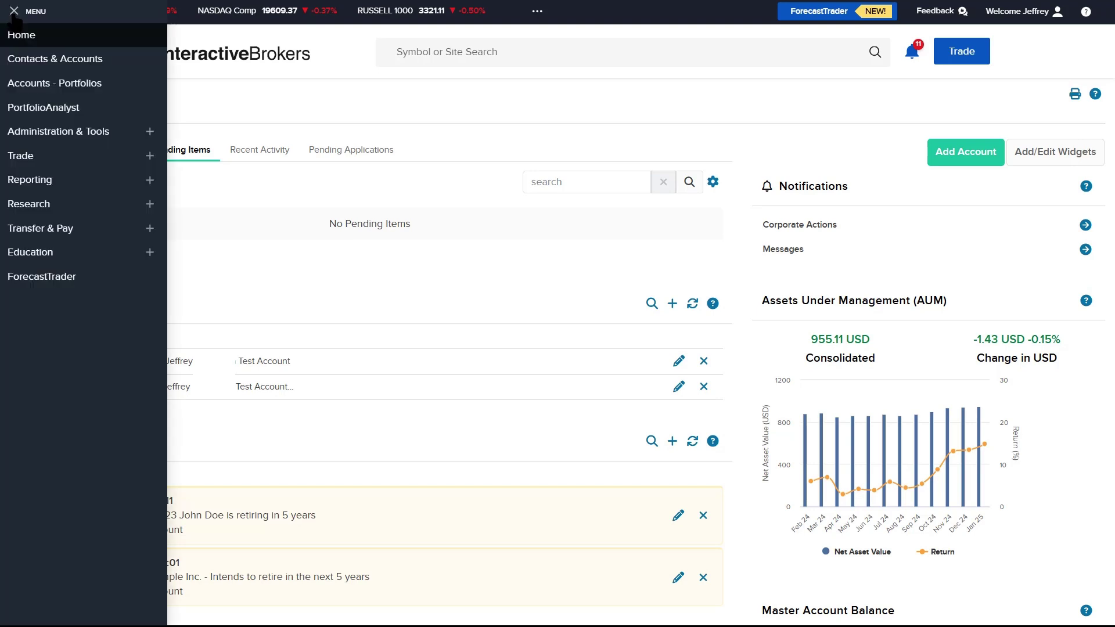
click(139, 157)
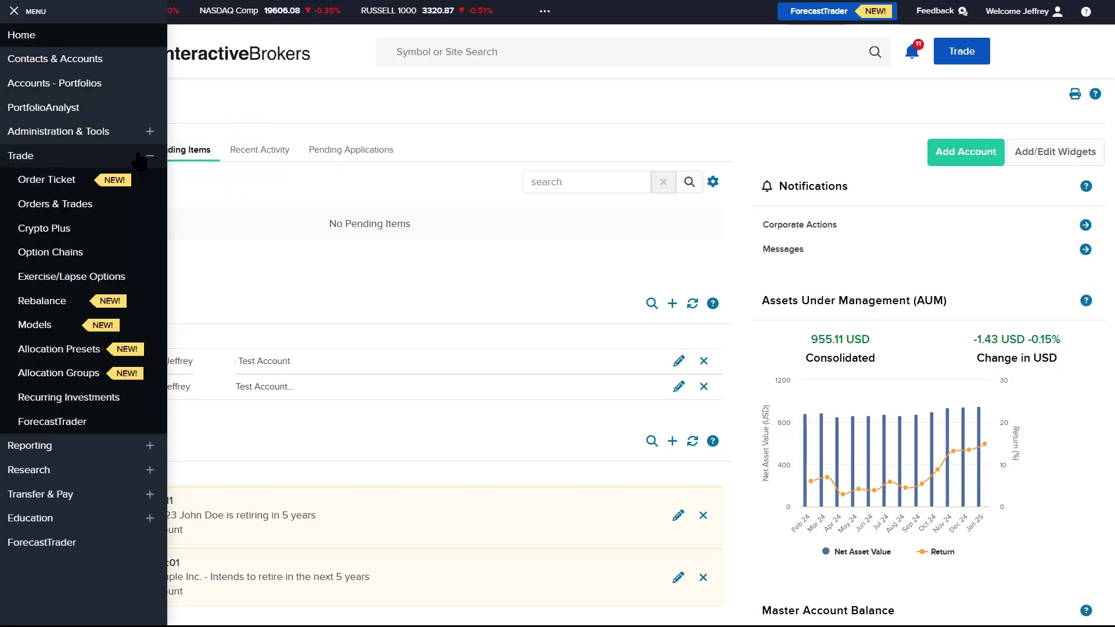
click(133, 400)
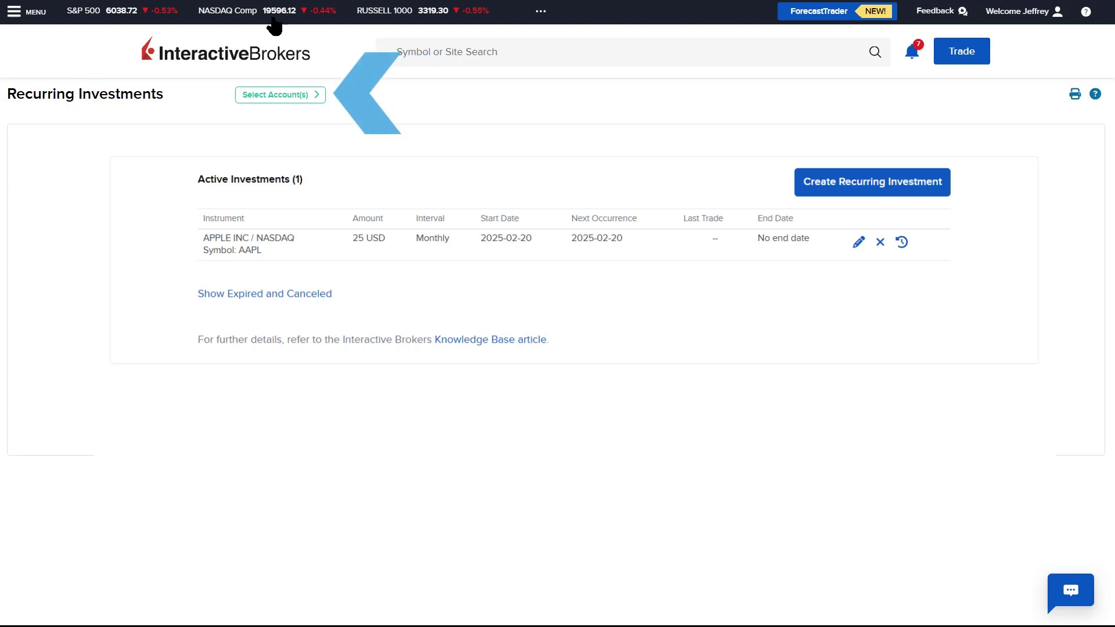
click(264, 97)
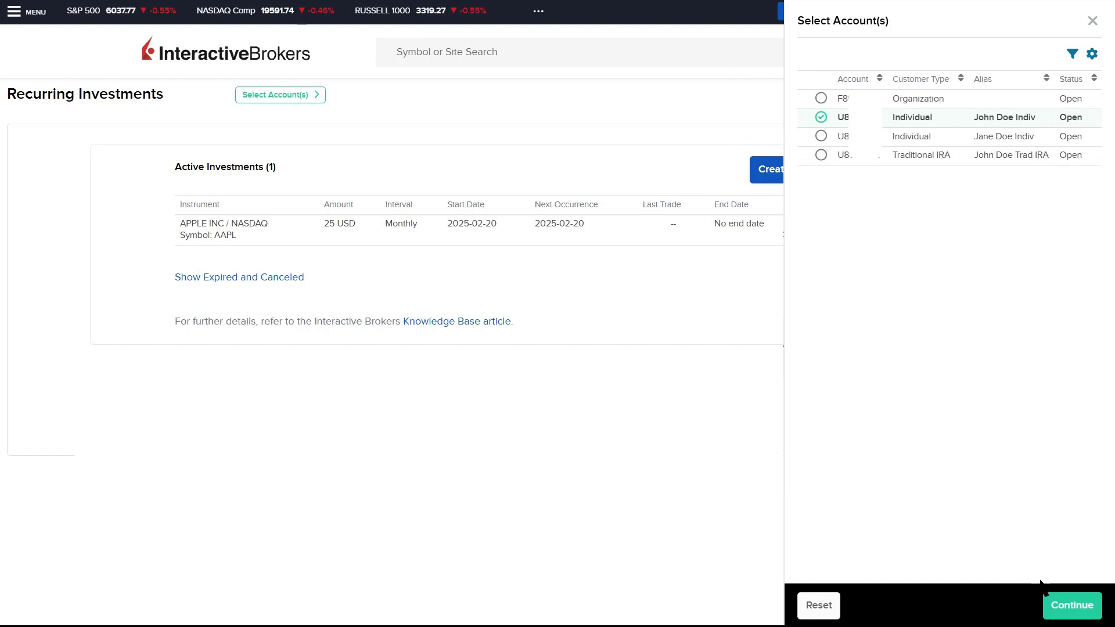
click(1058, 610)
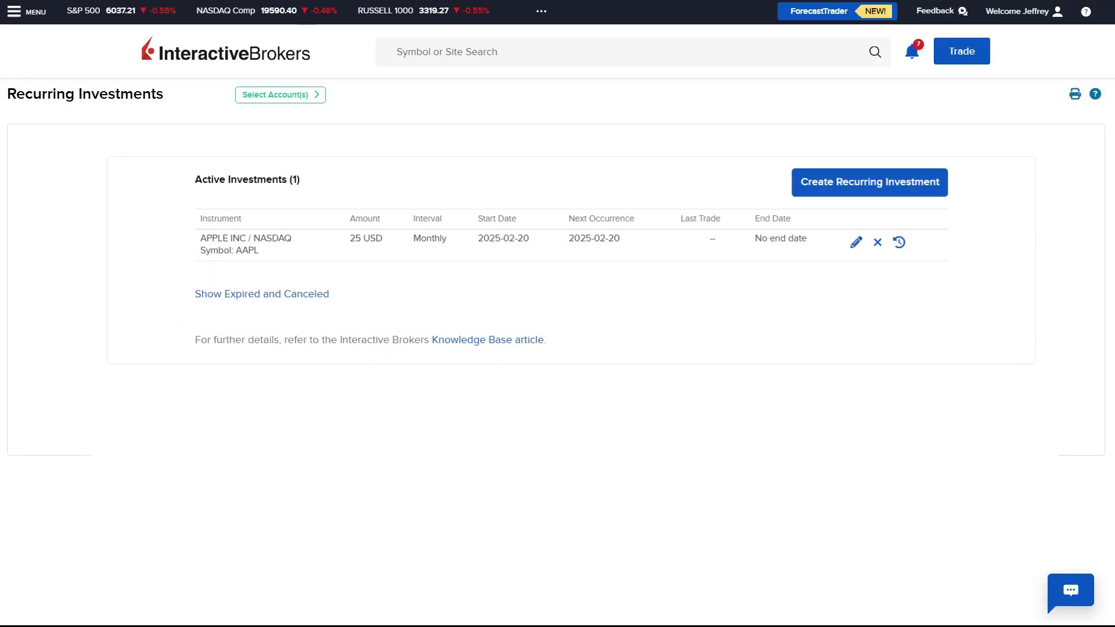
Start a new recurring investment and select AMAZON.COM INC (AMZN) stock on NASDAQ
click(898, 190)
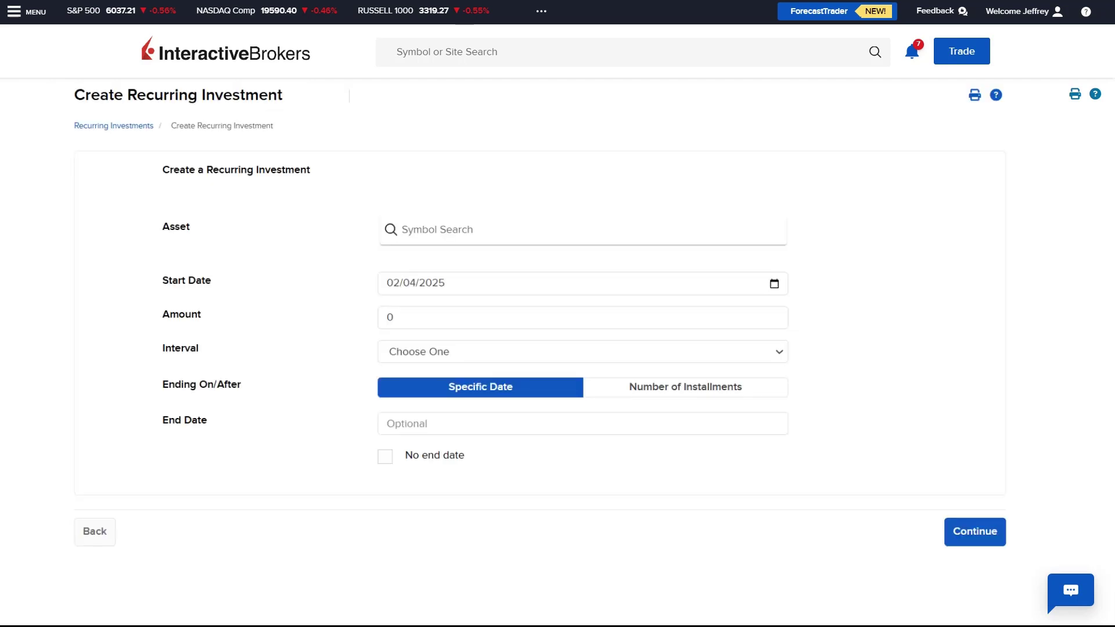
click(433, 235)
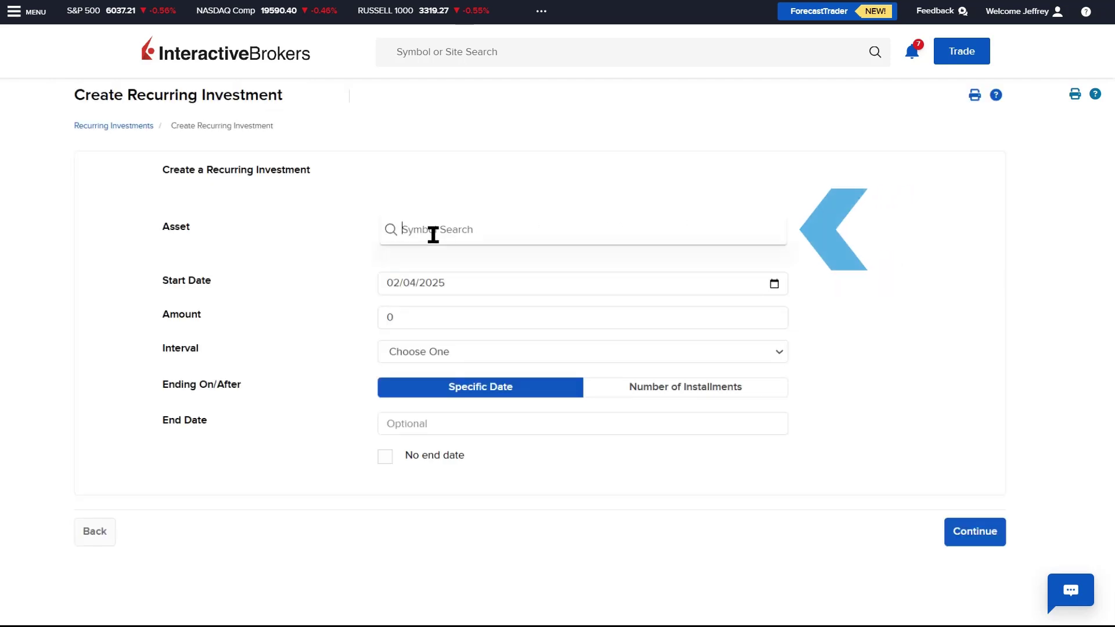
text(AMZN)
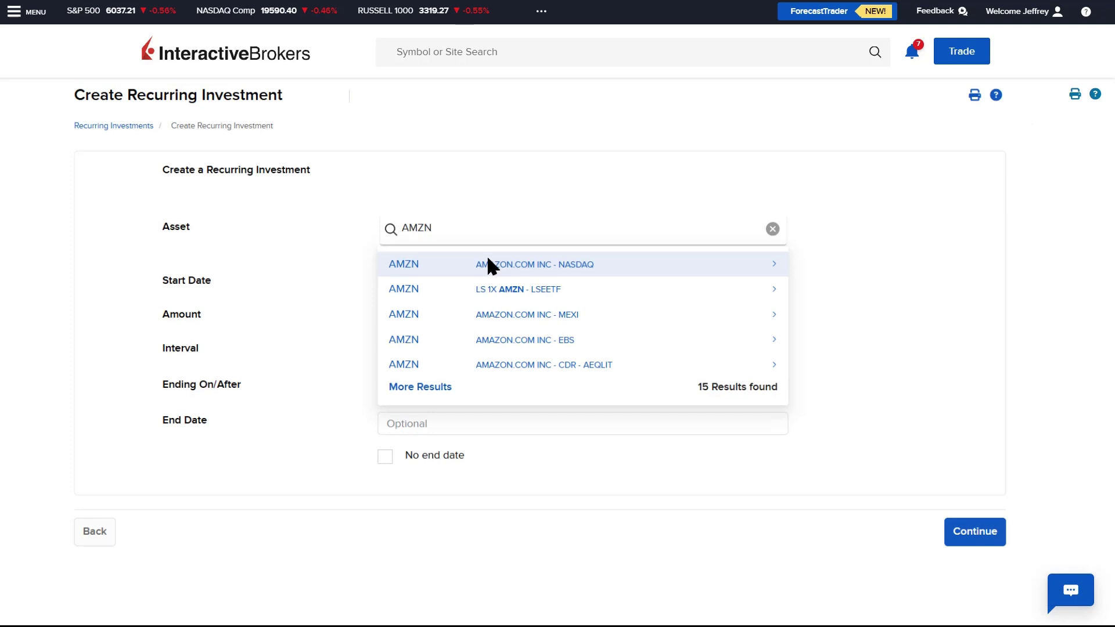
click(507, 270)
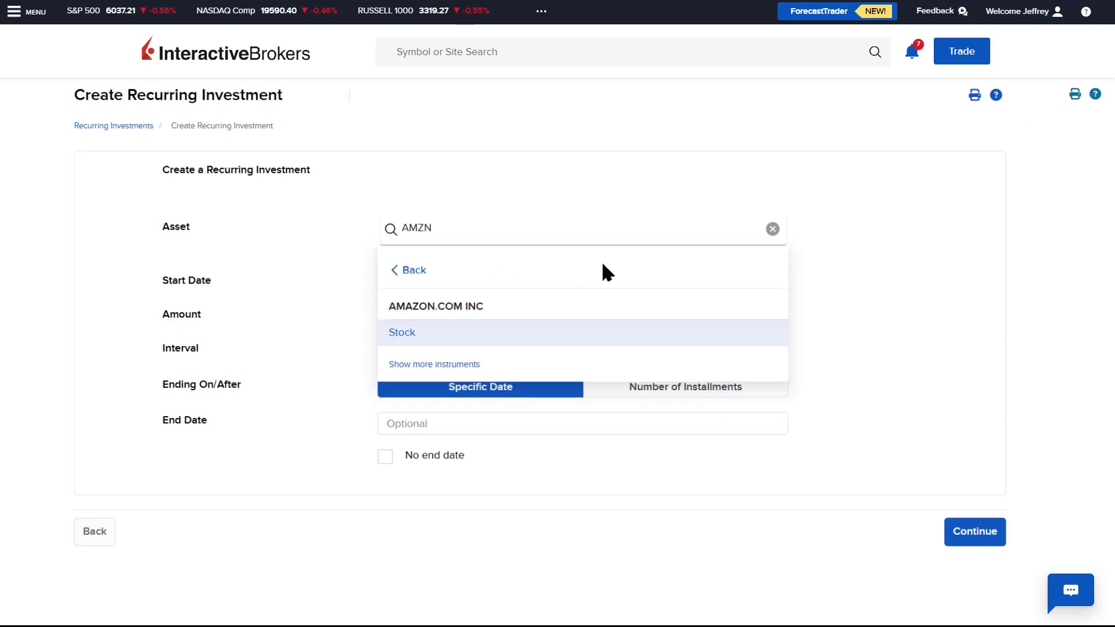
click(414, 335)
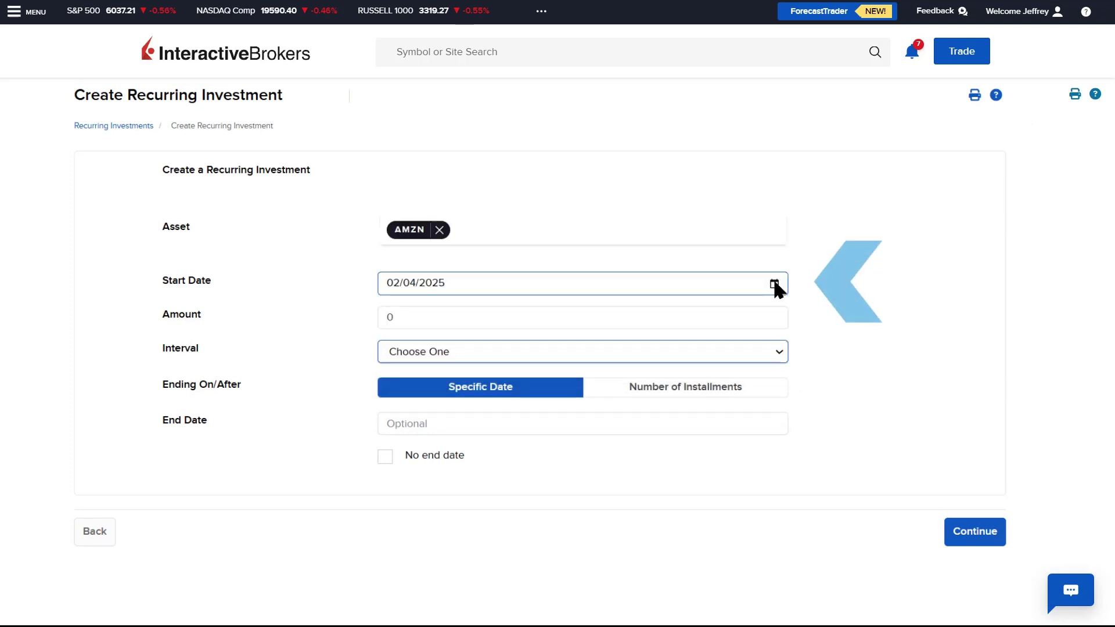
Set start date 02/07/2025, amount 25, monthly interval and no end date, then review
click(775, 283)
click(490, 374)
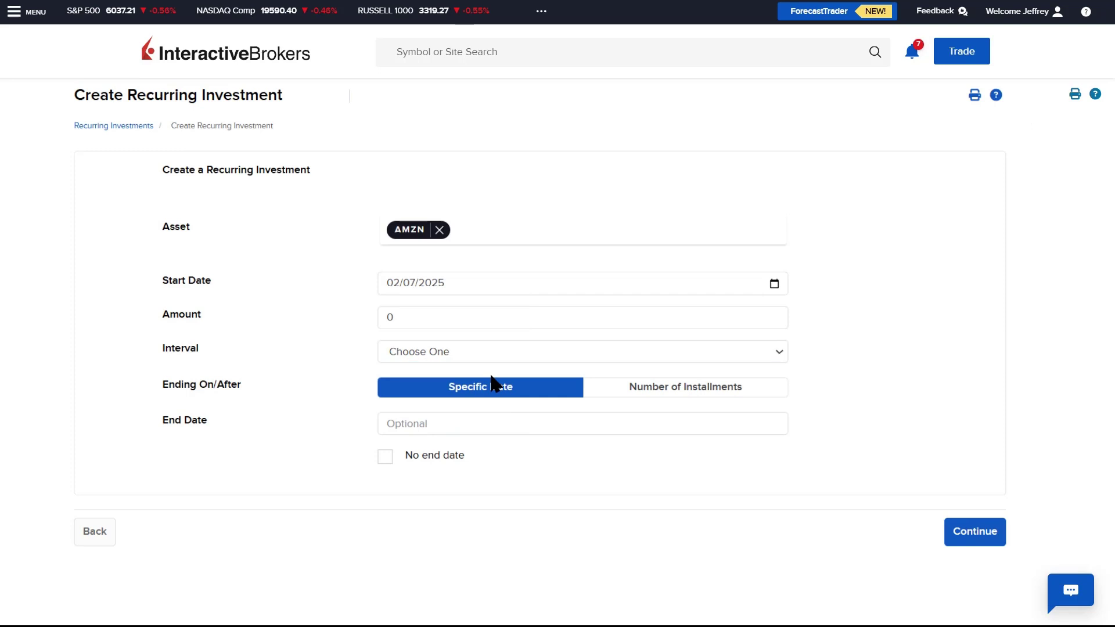
click(595, 312)
text(25)
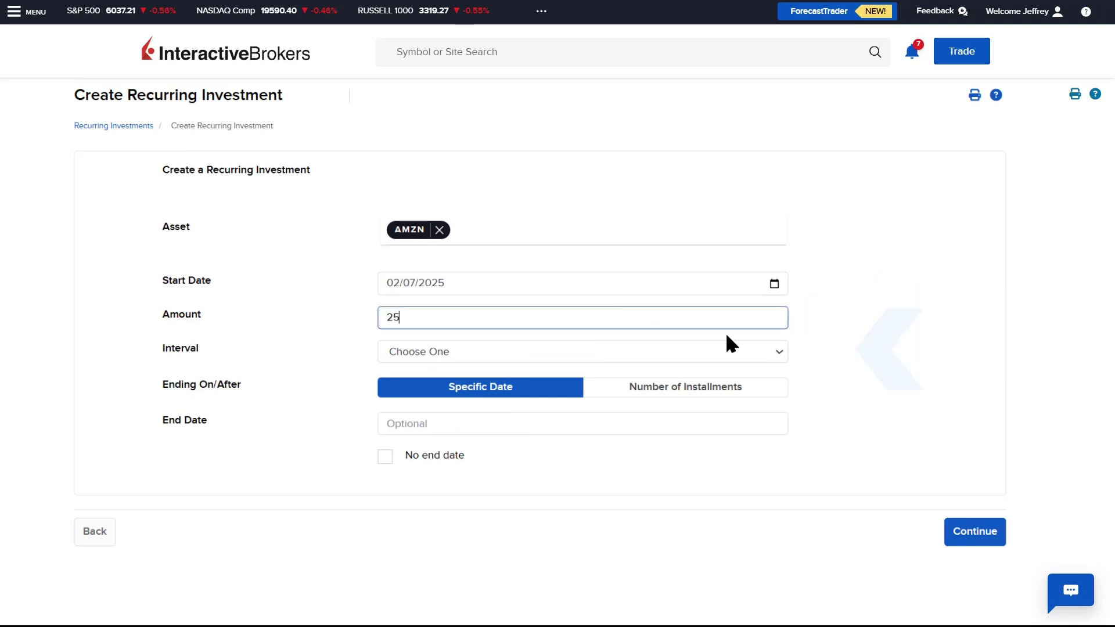
click(774, 352)
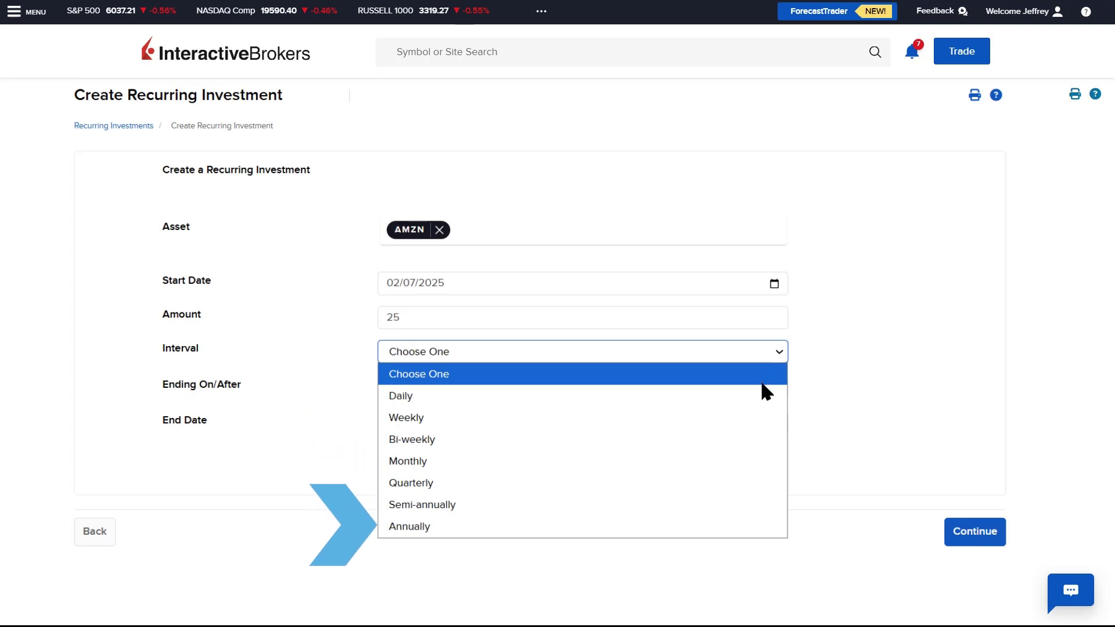
click(757, 462)
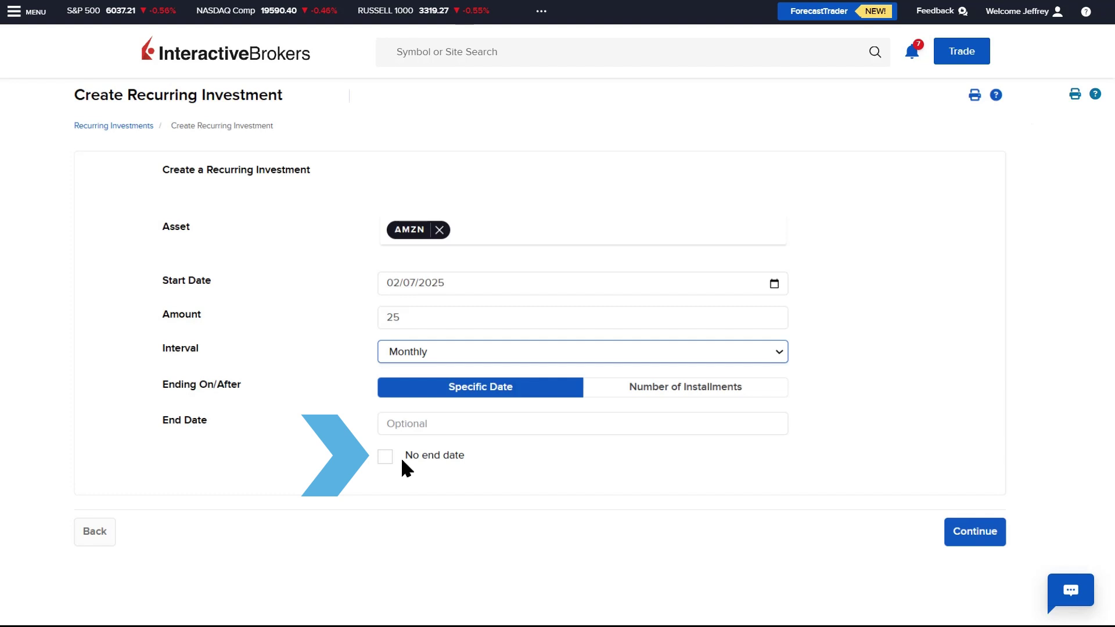
click(386, 457)
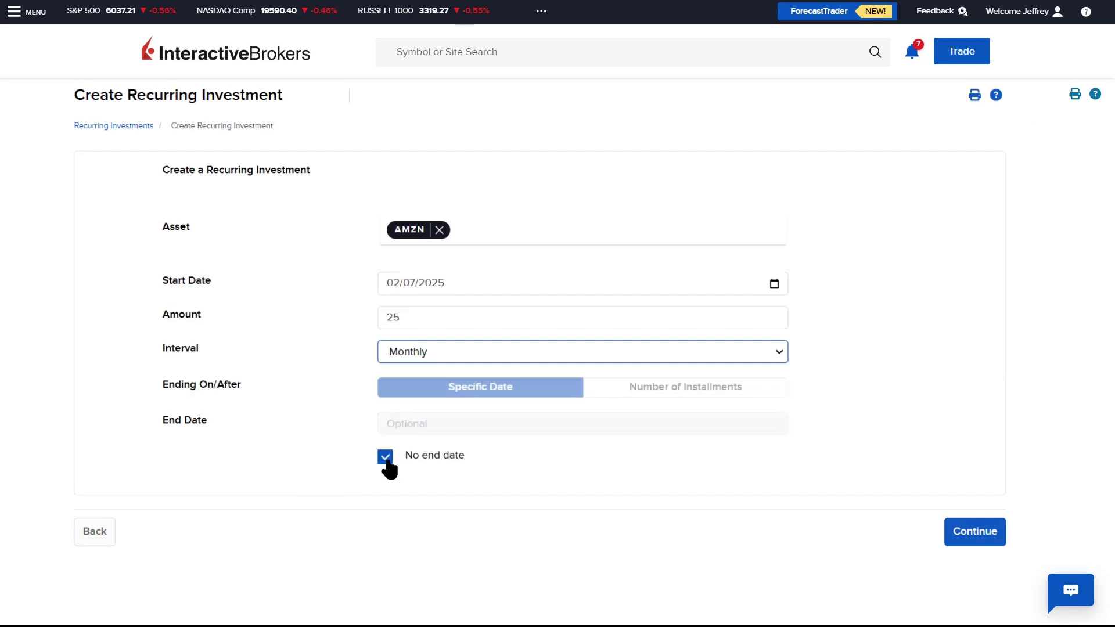
click(970, 533)
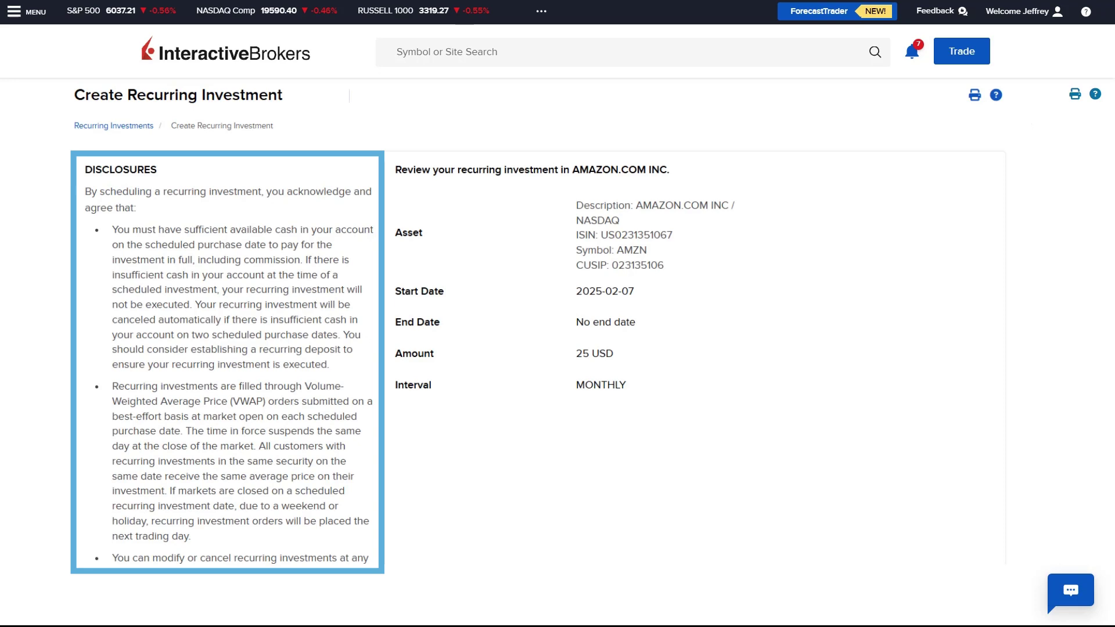
Save the 25 USD monthly AMZN plan so it appears alongside AAPL in Active Investments
scroll(540, 320, down, 3)
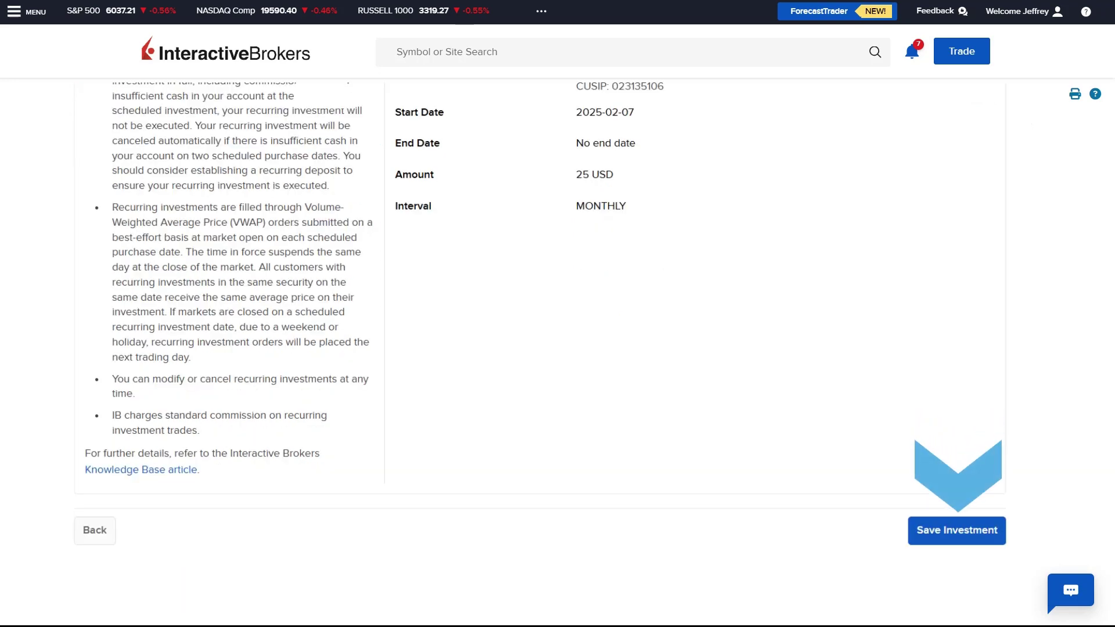
click(981, 534)
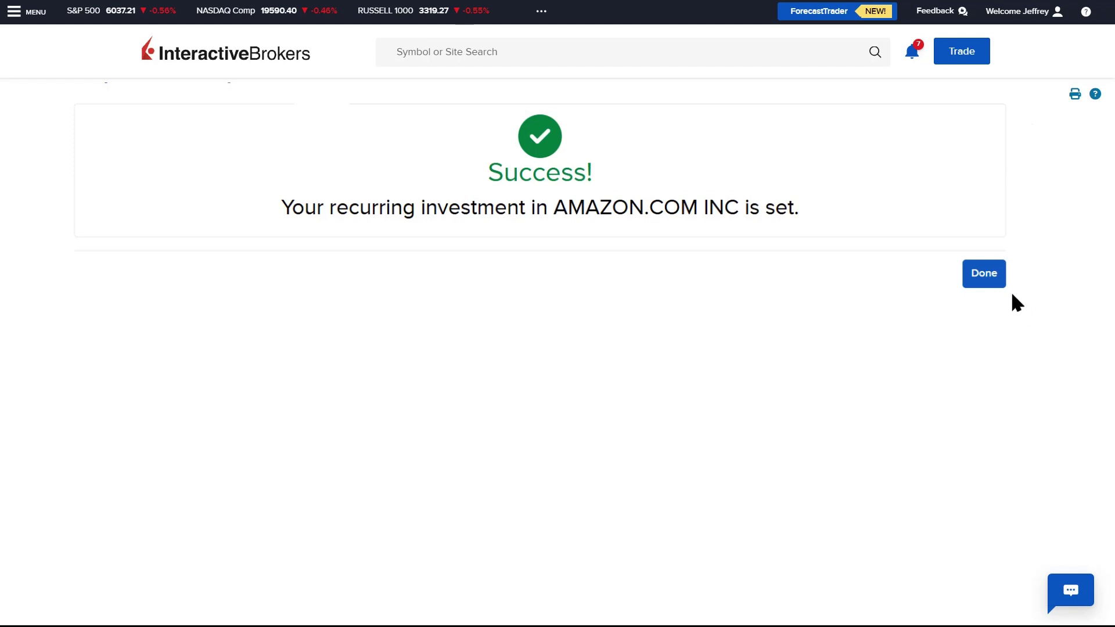
click(990, 280)
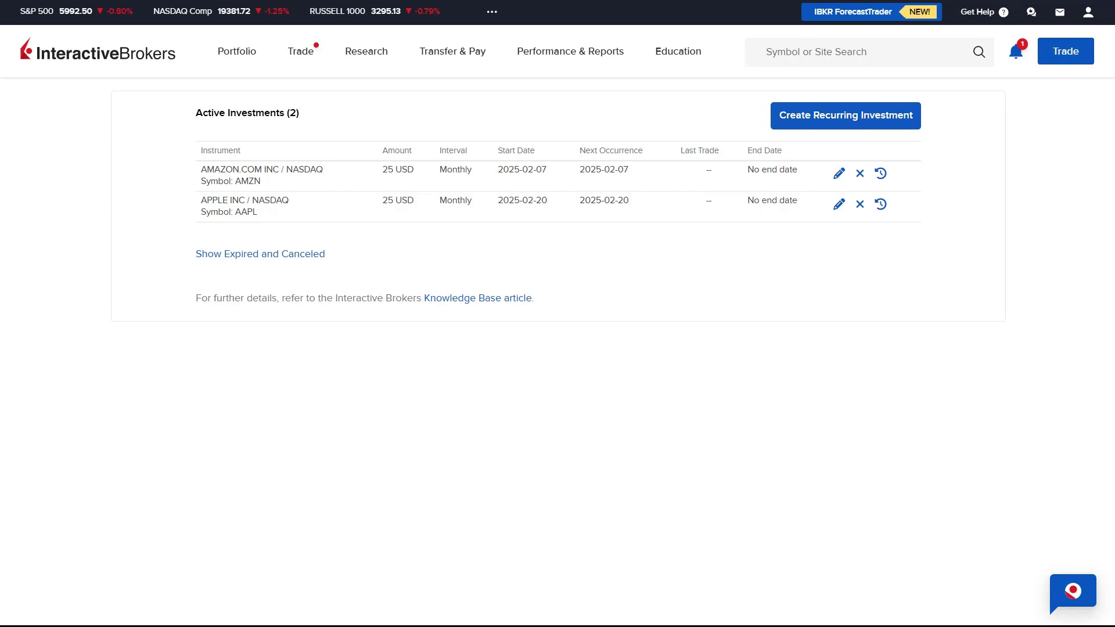
Change the AAPL plan's amount from 25 to 20 USD and save the changes
click(840, 210)
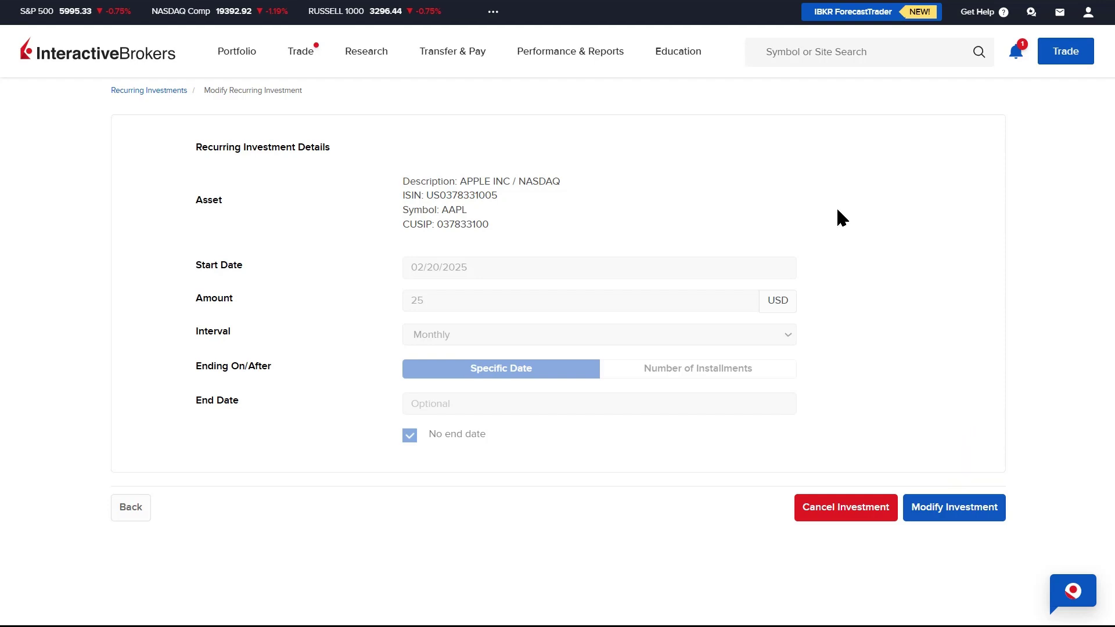
click(958, 506)
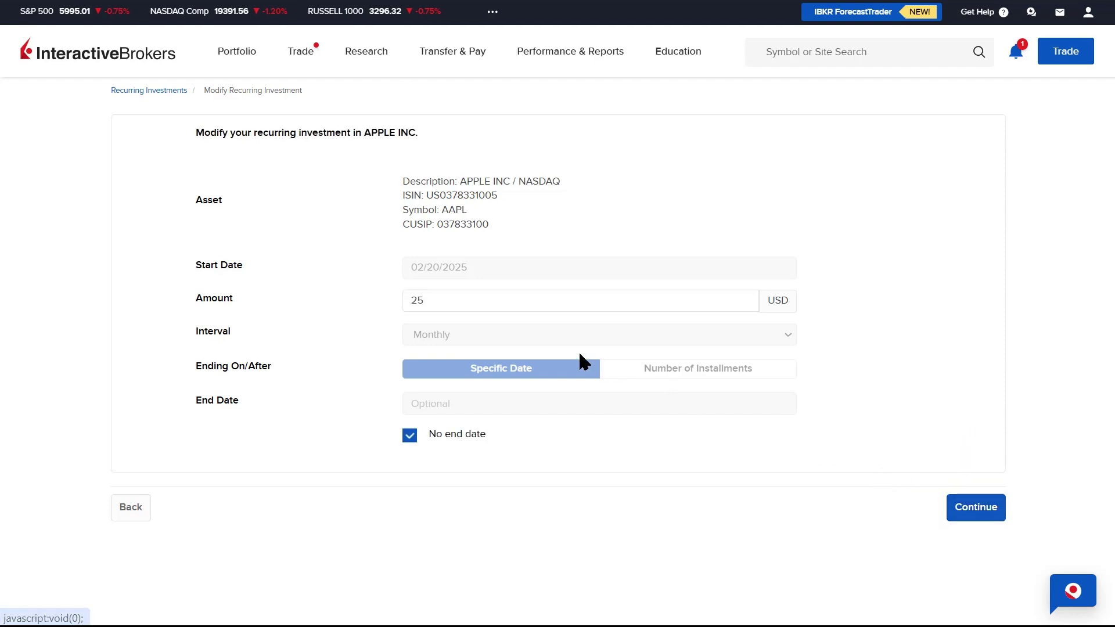
click(453, 305)
key(BackSpace)
text(0)
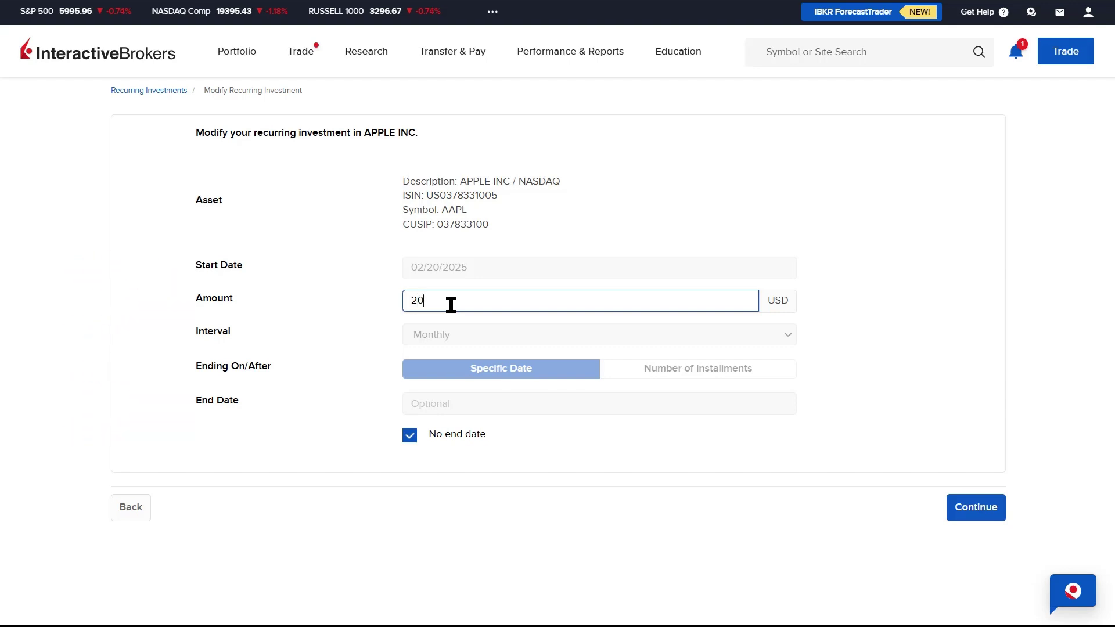
click(966, 500)
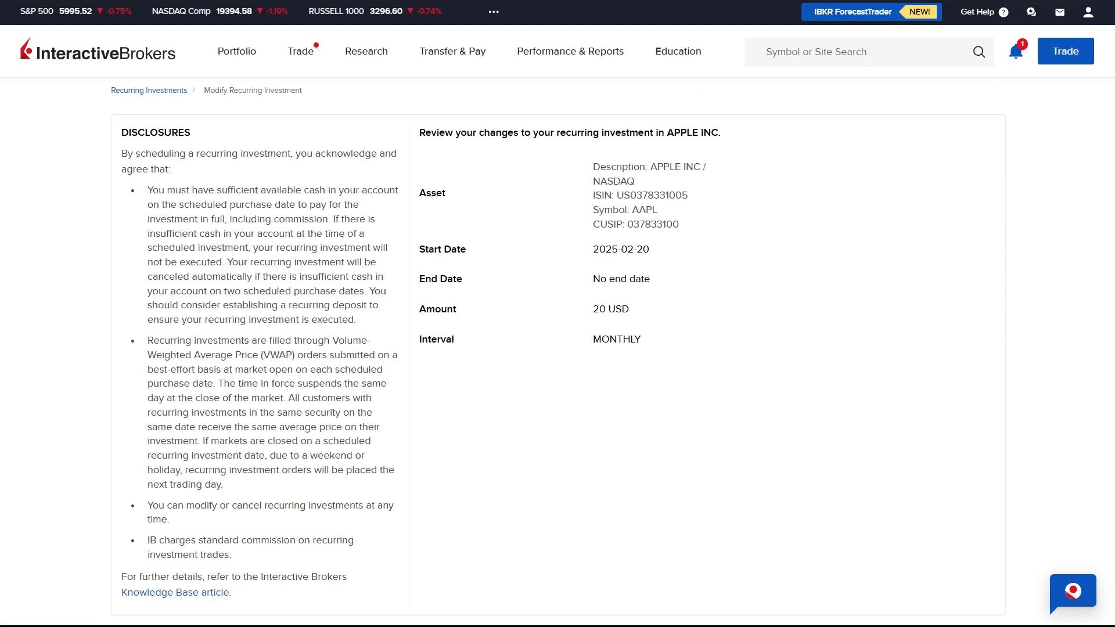
scroll(557, 345, down, 3)
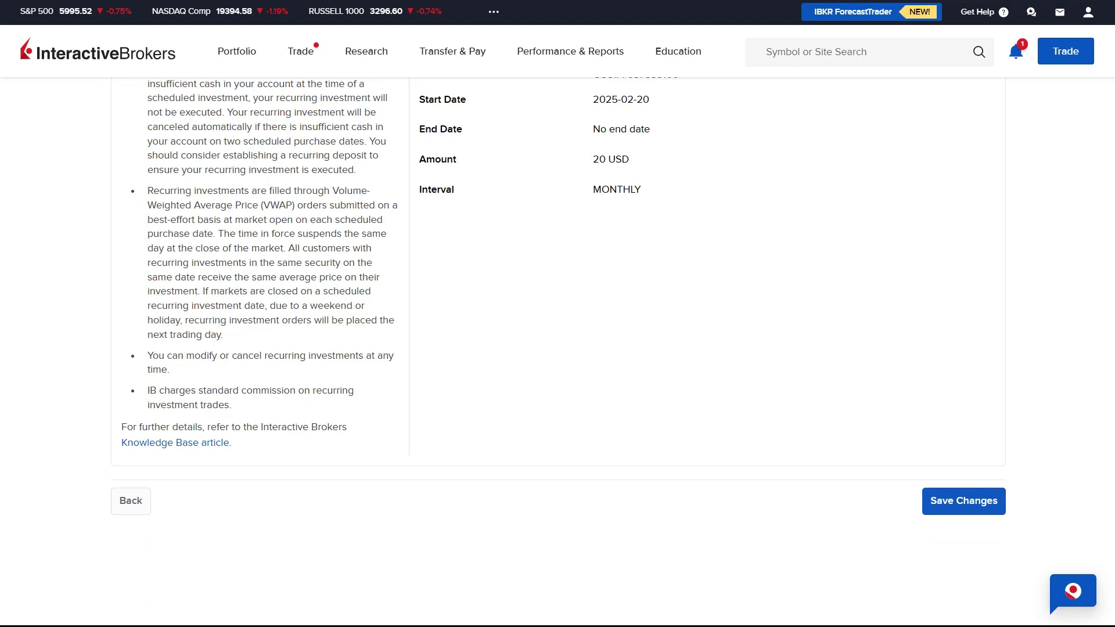
click(989, 506)
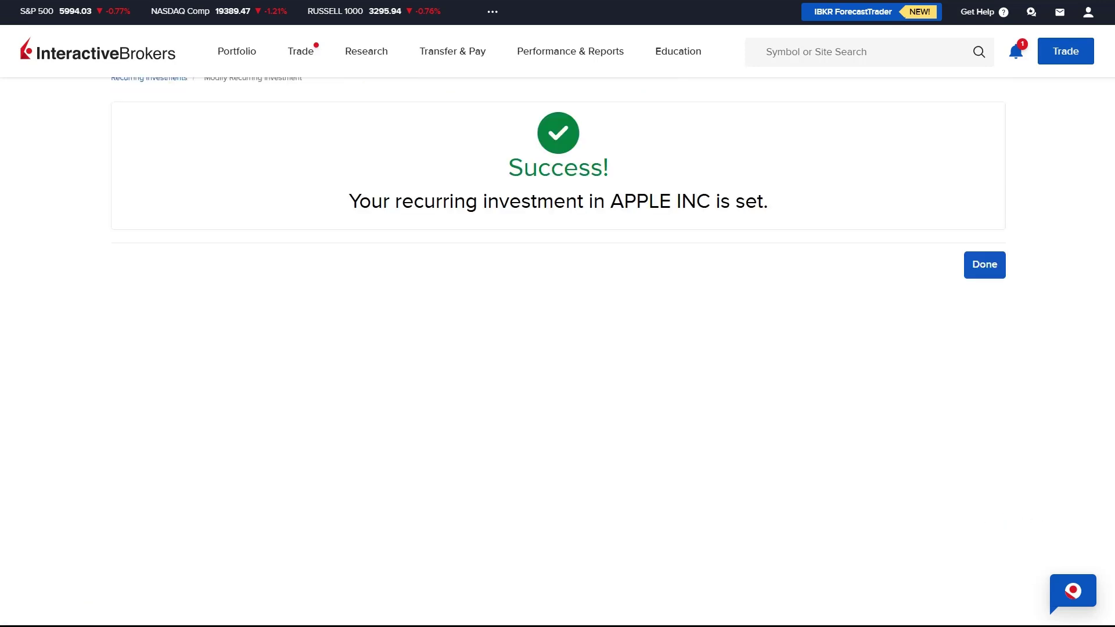
Return to Active Investments and look over the AMZN plan's details
click(985, 265)
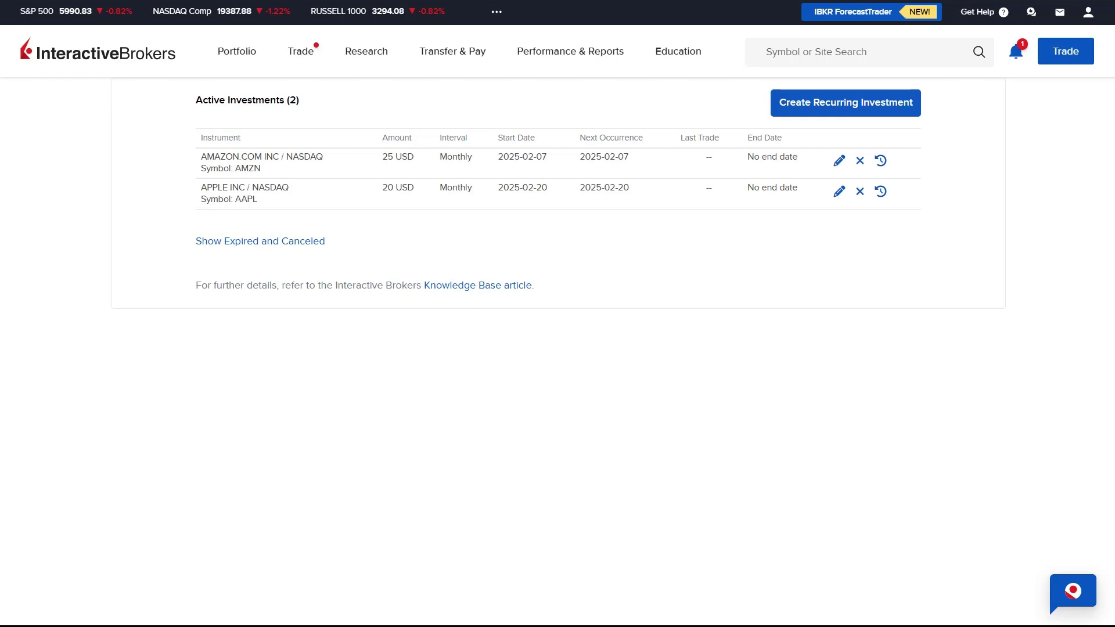
click(839, 163)
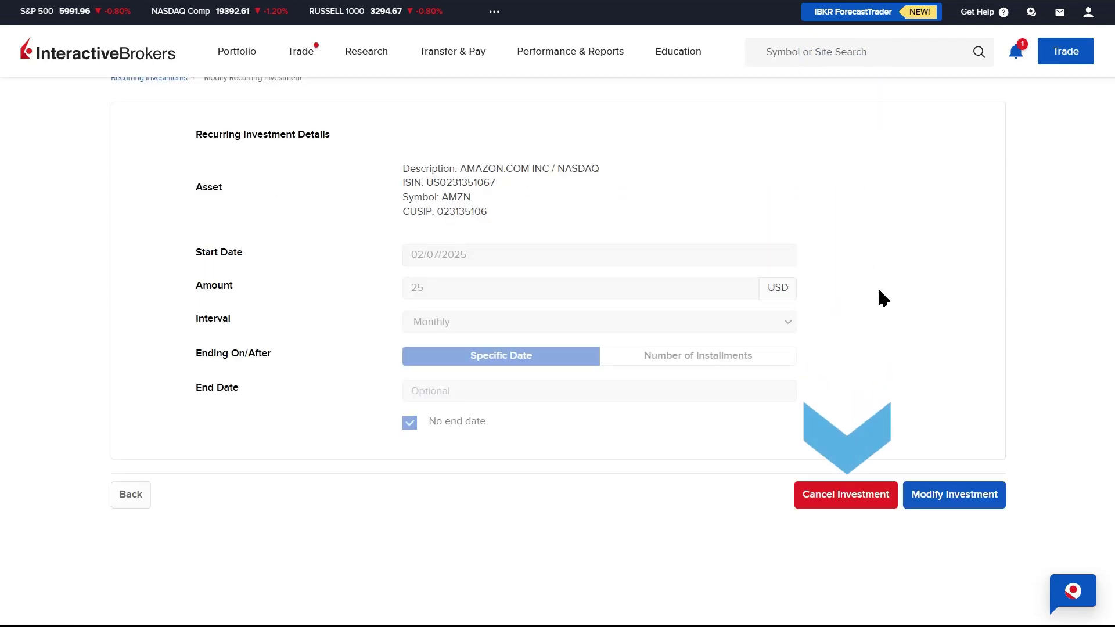
click(864, 498)
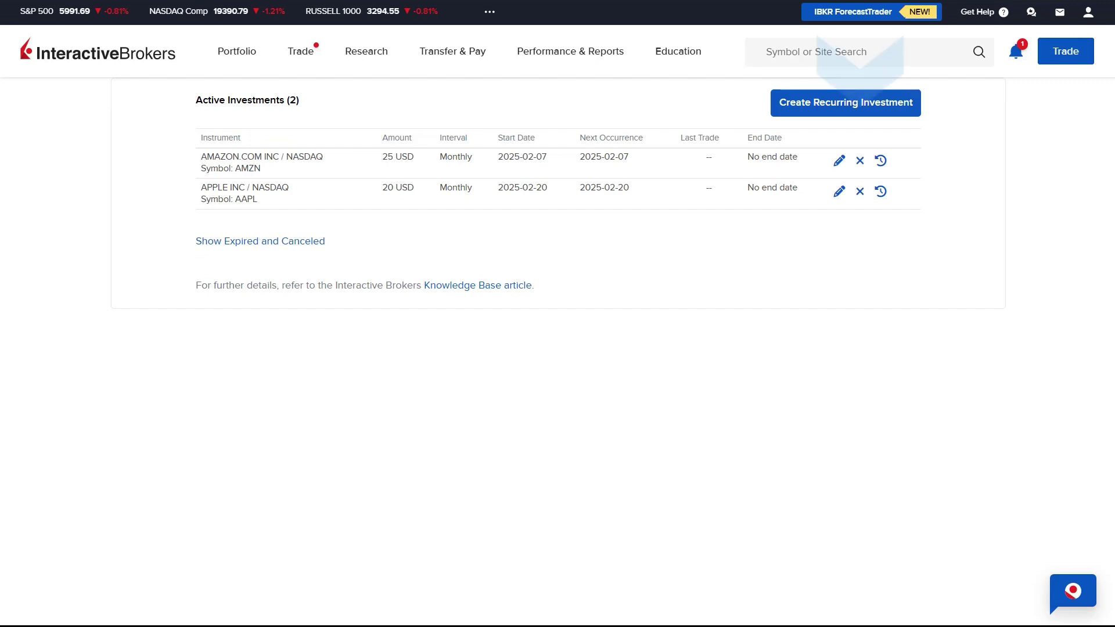
Cancel the AMZN plan with cancel date 02/05/2025, effective immediately
click(860, 161)
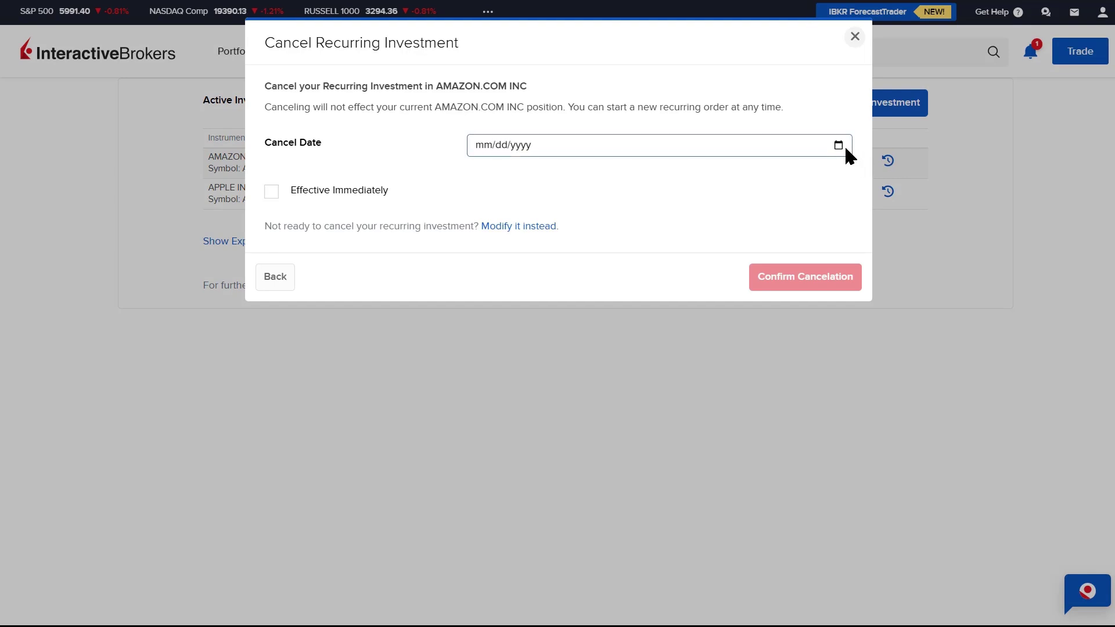
click(839, 144)
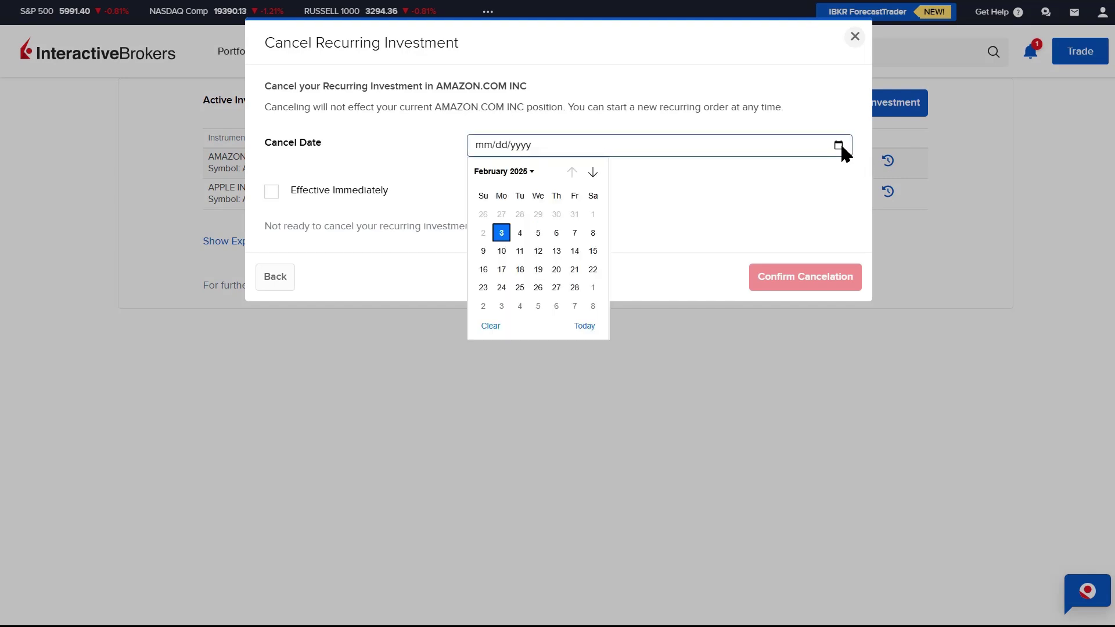
click(533, 233)
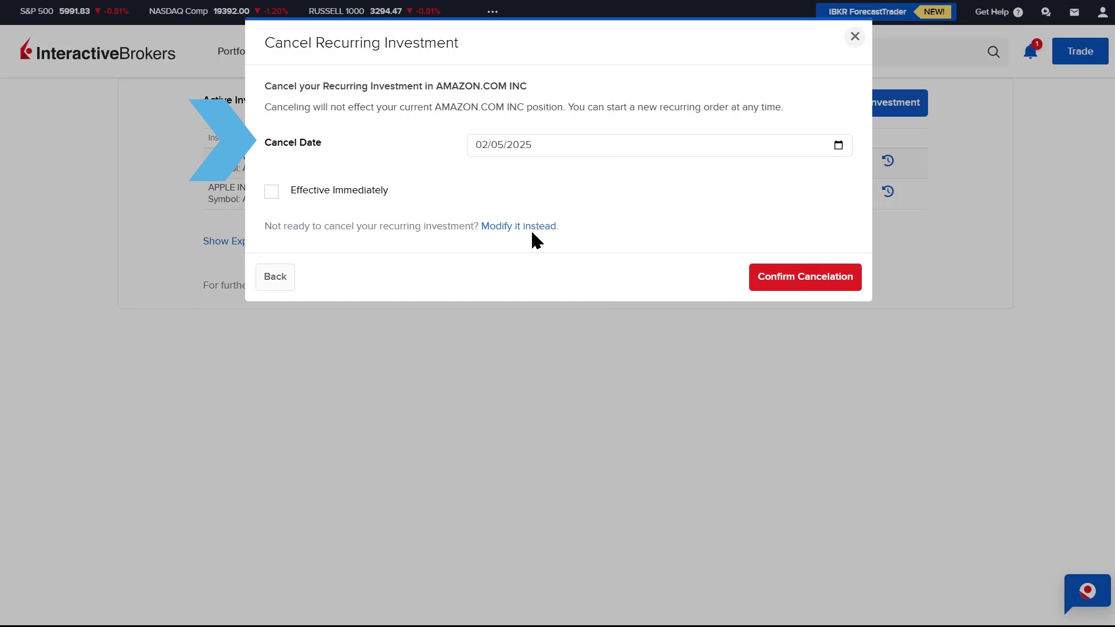
click(273, 193)
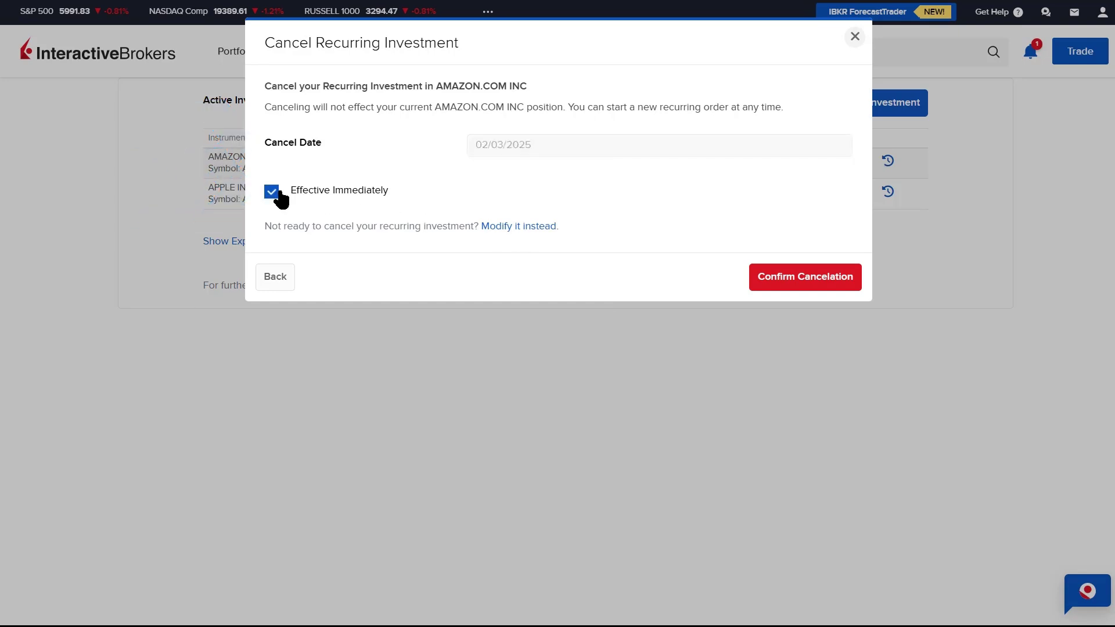
click(792, 281)
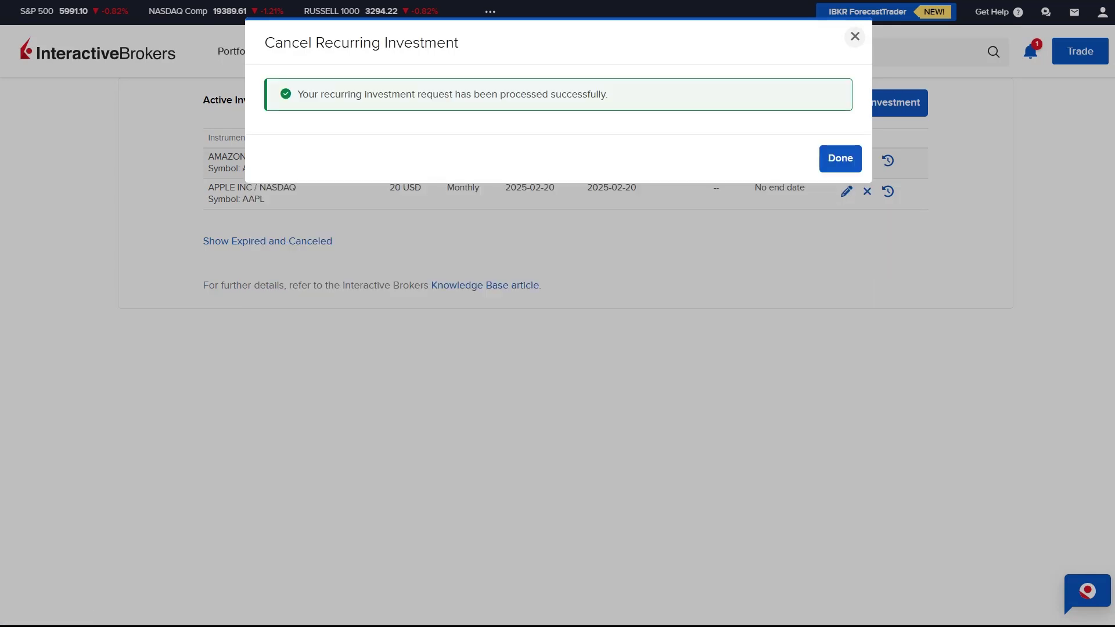
click(844, 168)
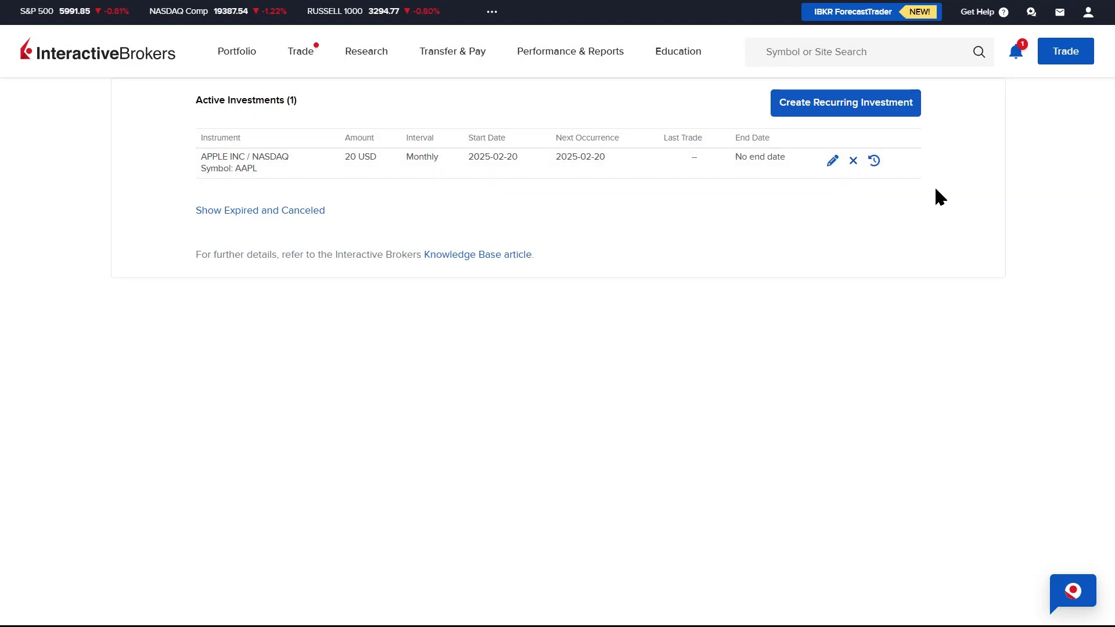
View the AAPL plan's change history, then list expired and canceled investments, now including AMZN
click(875, 163)
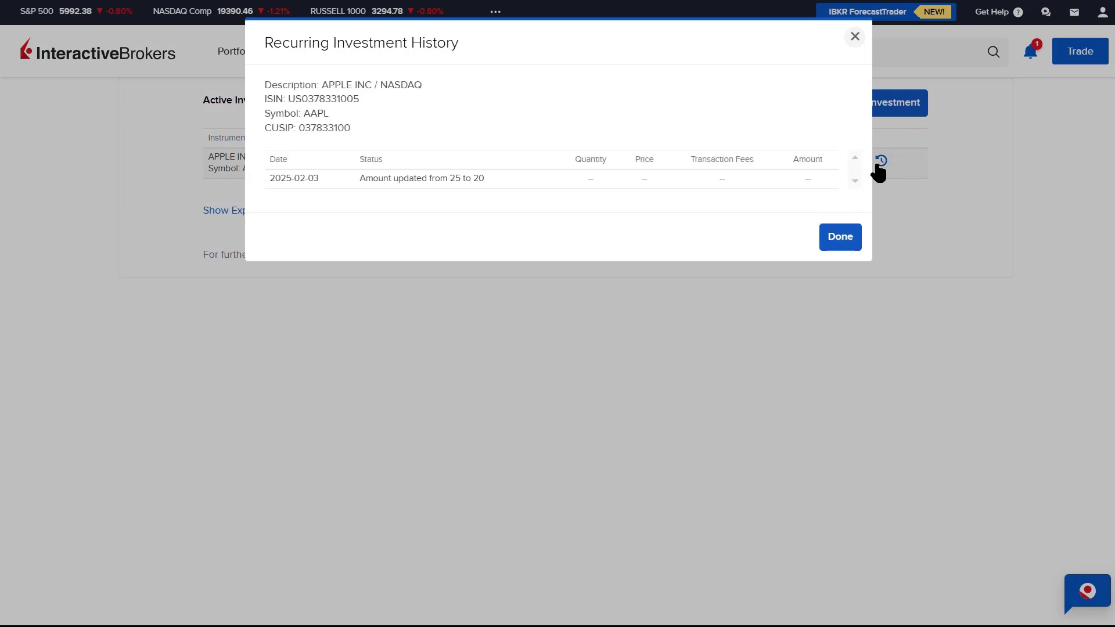
click(842, 239)
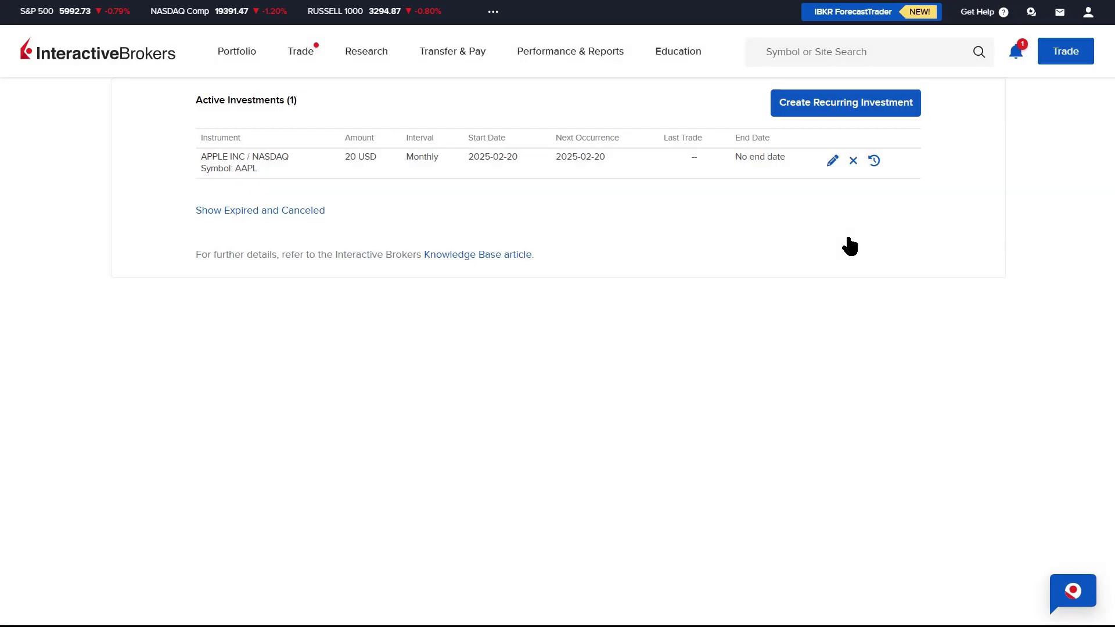
click(284, 215)
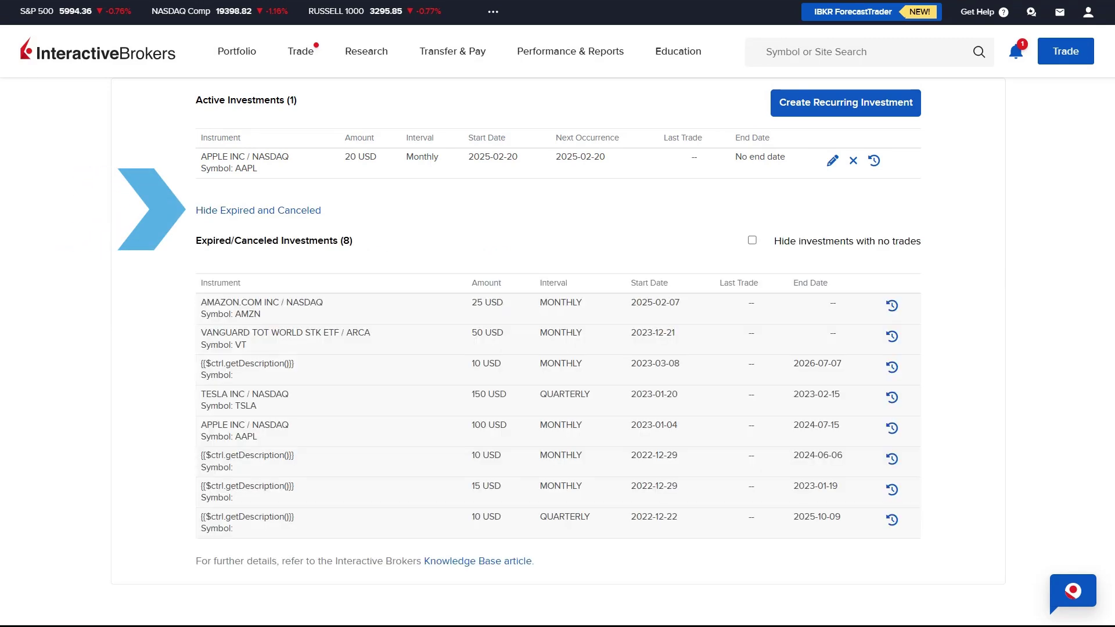